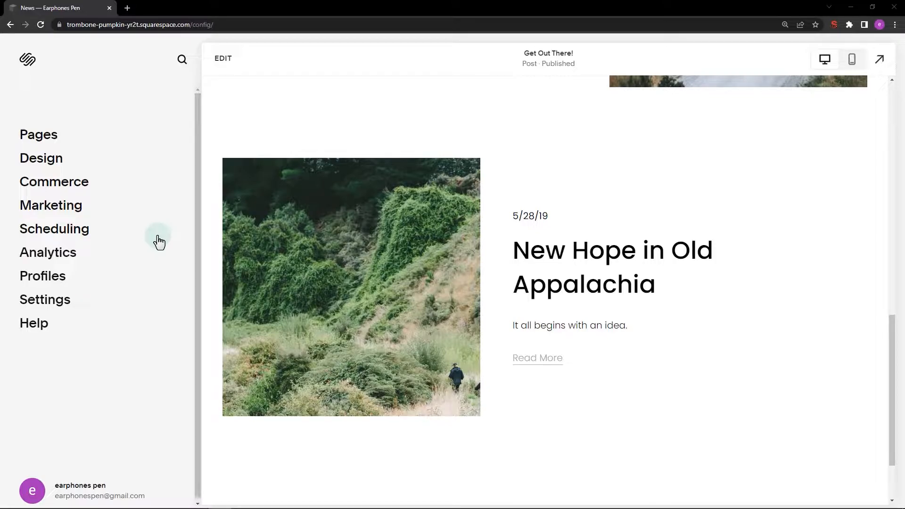
Open the site's marketing SEO settings and go to the home page's SEO title format and site description
left_click(73, 208)
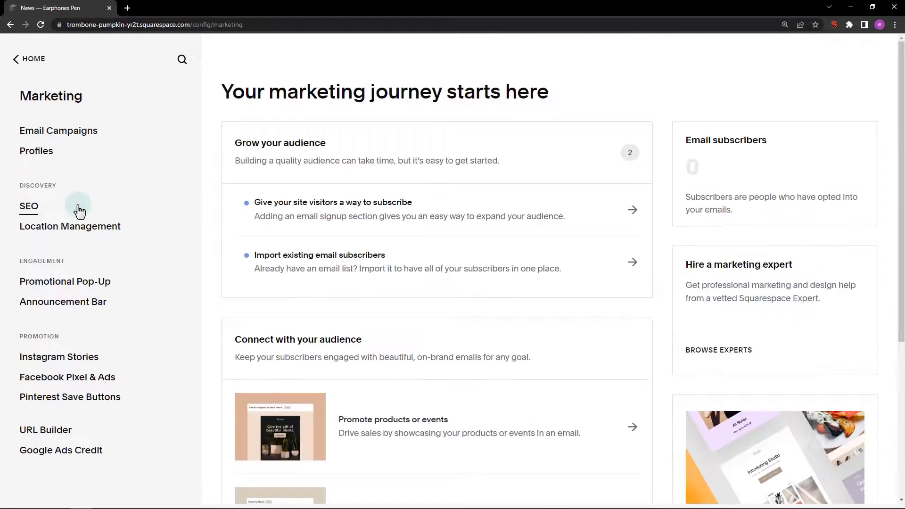
left_click(79, 211)
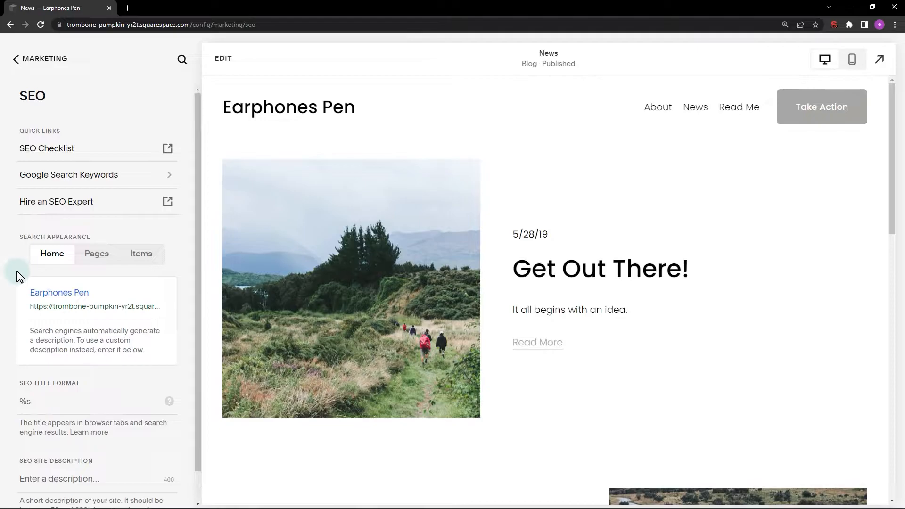
scroll(18, 274, "down", 2)
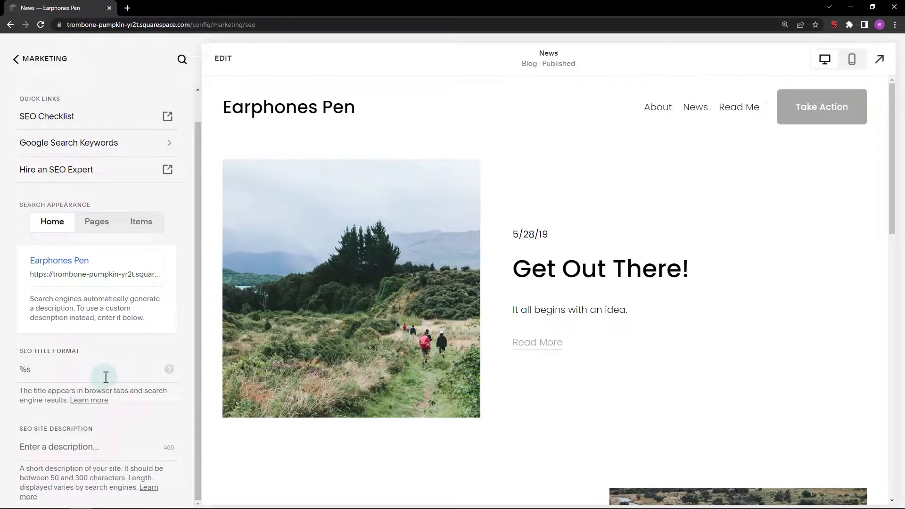
left_click(89, 444)
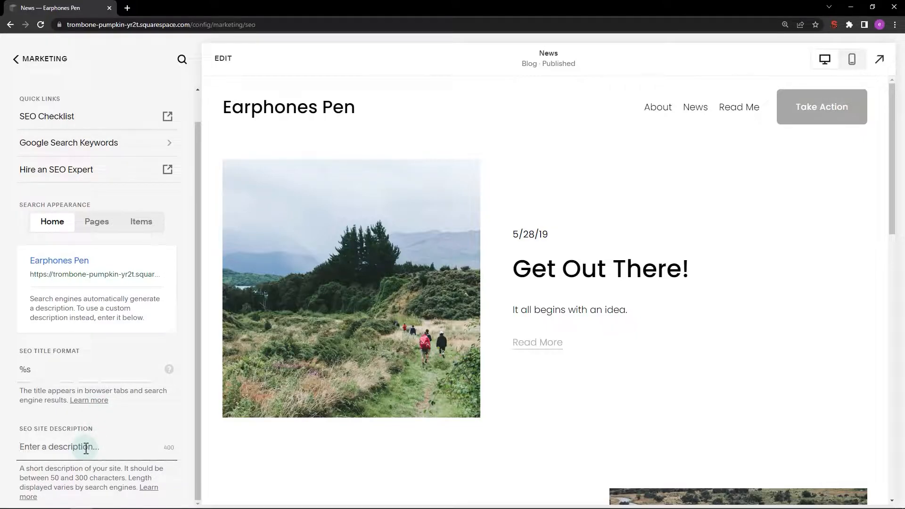
Bring up the search appearance for Pages and compare its title format with the page title in the SEO extension
left_click(102, 229)
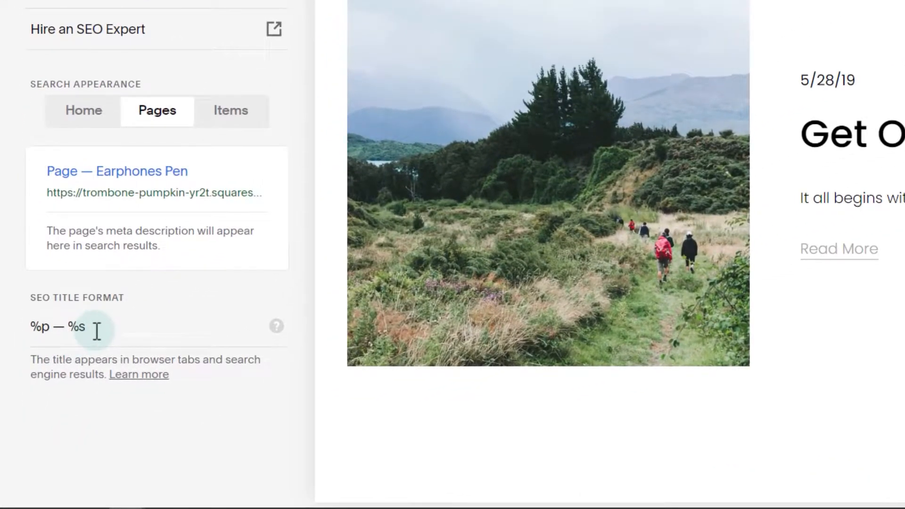
left_click(96, 332)
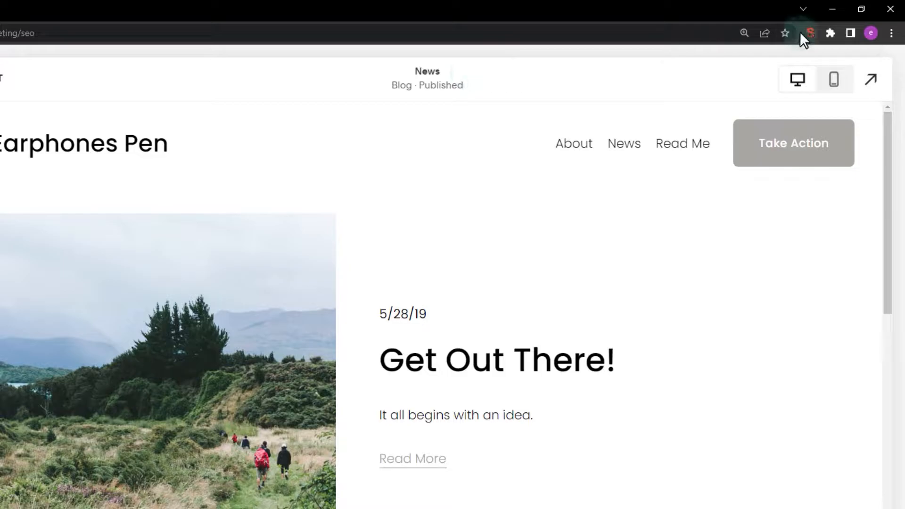
left_click(804, 32)
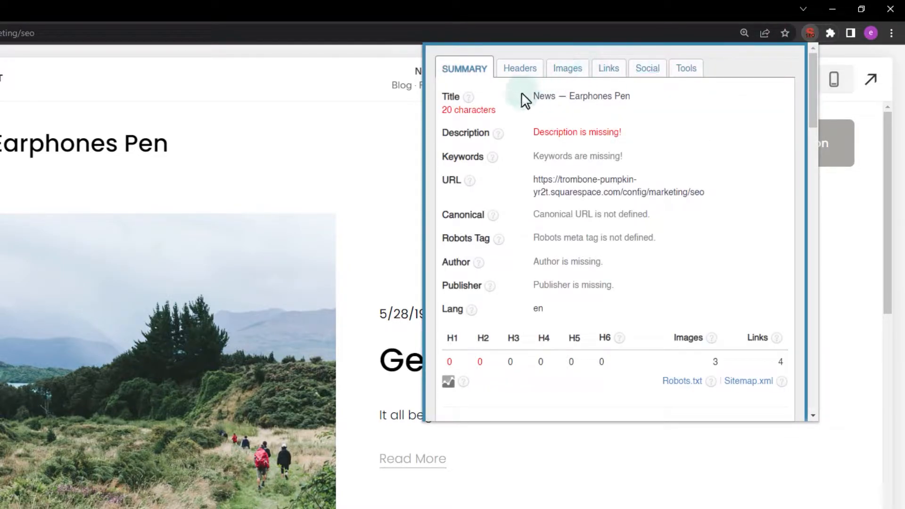
double_click(563, 96)
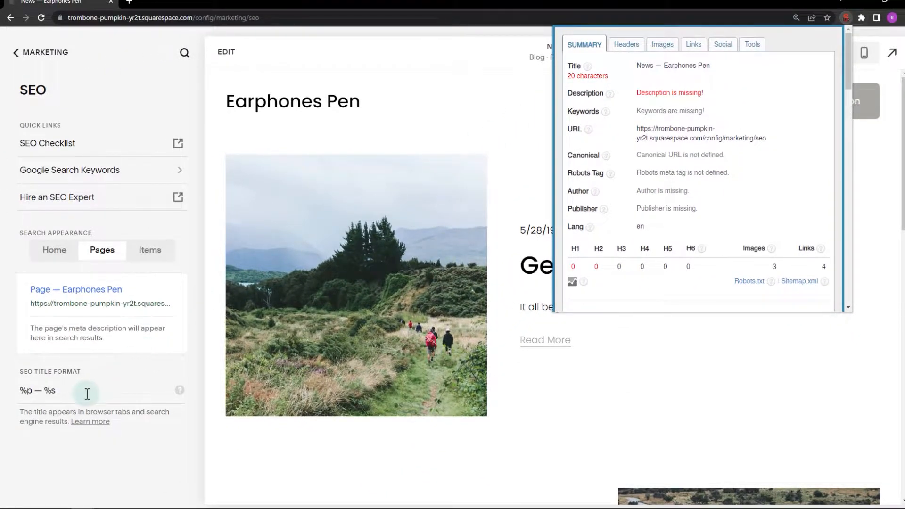
Set the SEO title format for Pages to "%p | %s", save it, and check the title in the SEO extension
double_click(39, 391)
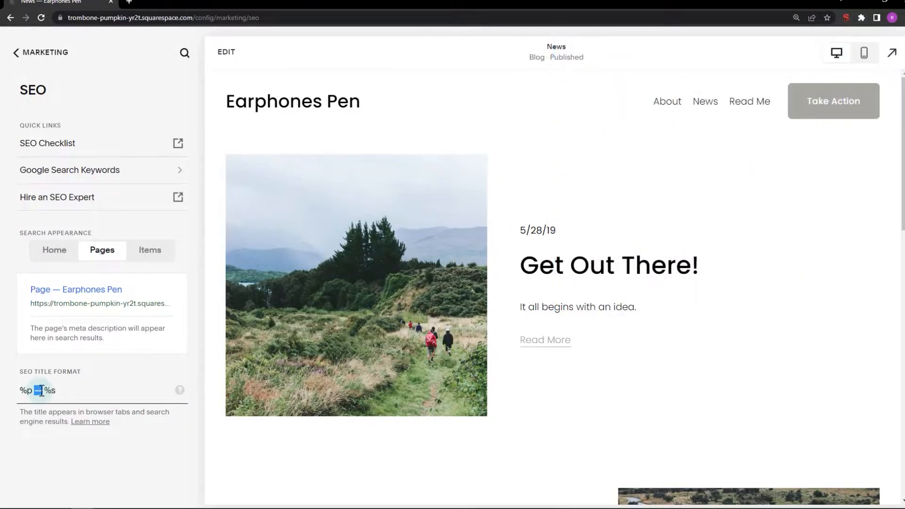
type("|")
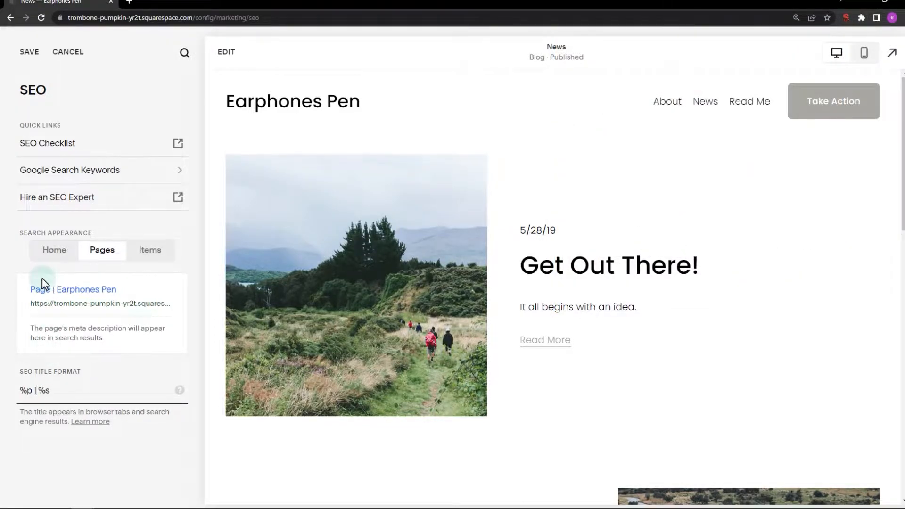
left_click(125, 364)
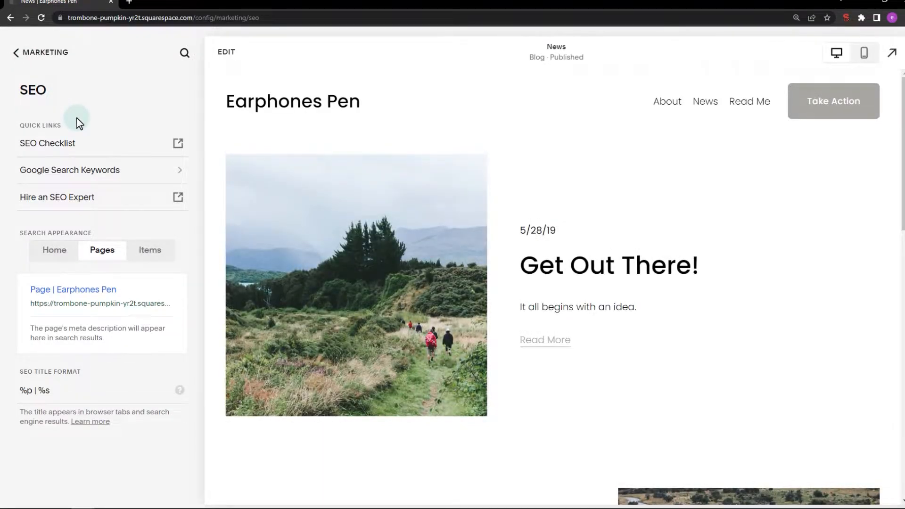
left_click(845, 19)
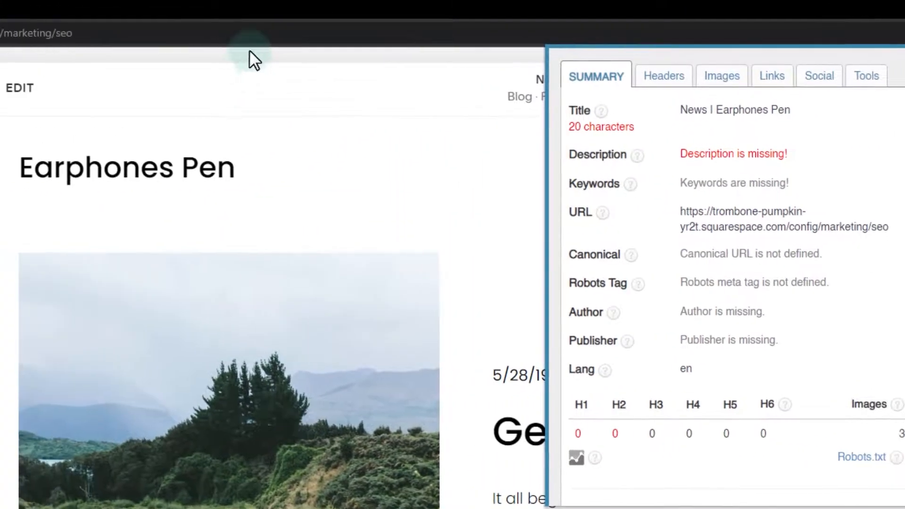
left_click(217, 5)
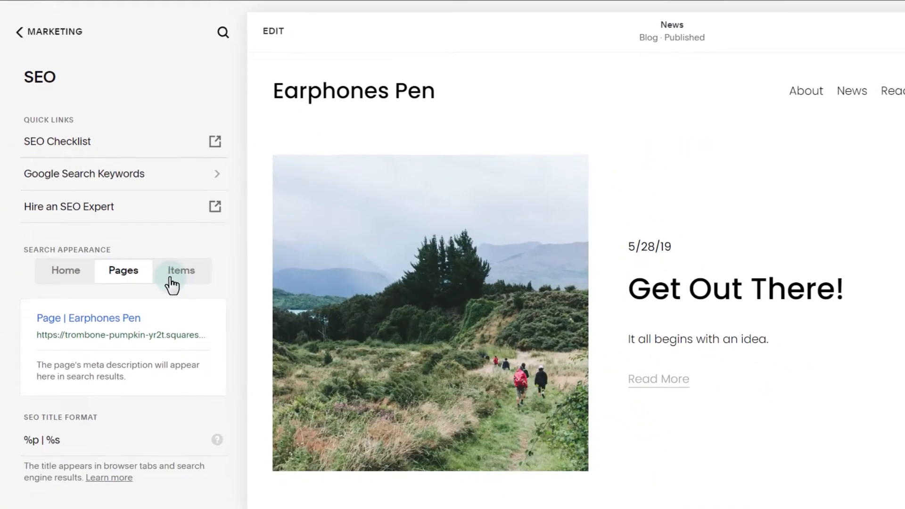
With the "Get Out There!" post previewed, set the SEO title format for Items to "%i | %s" and save it
left_click(172, 281)
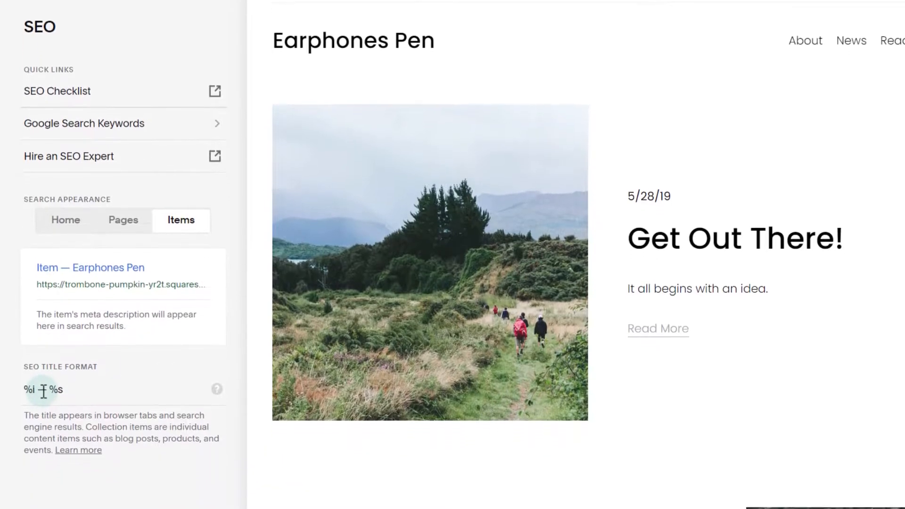
left_click(744, 223)
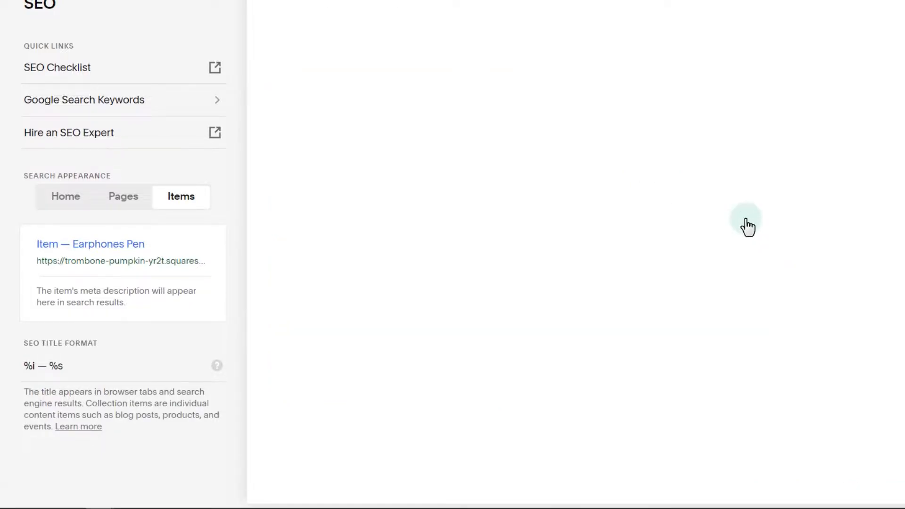
double_click(41, 364)
type("|")
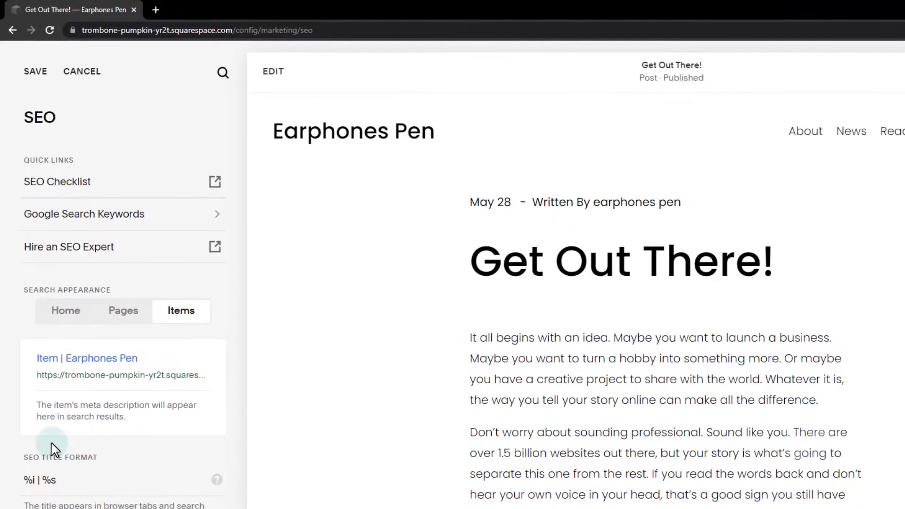
left_click(37, 76)
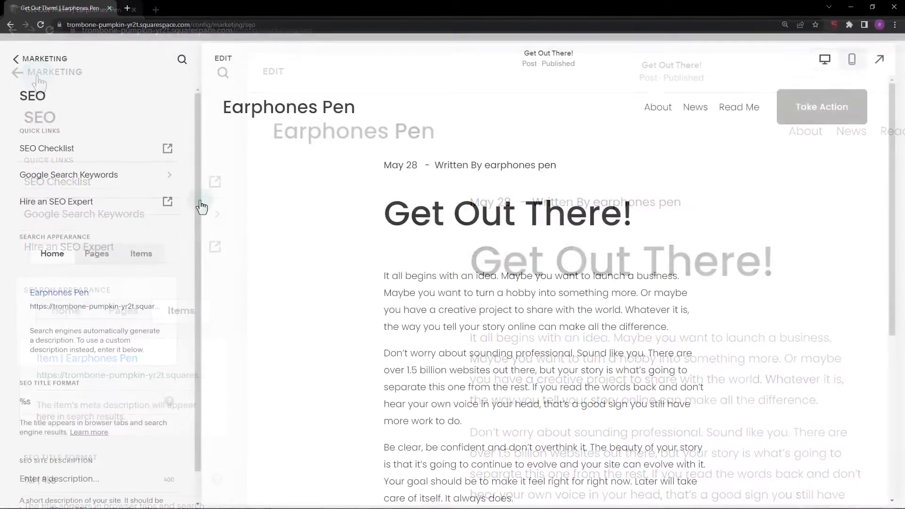
Preview the home page and replace the Home SEO title format with its copied headline and a separator, "Starts With You |"
left_click(322, 120)
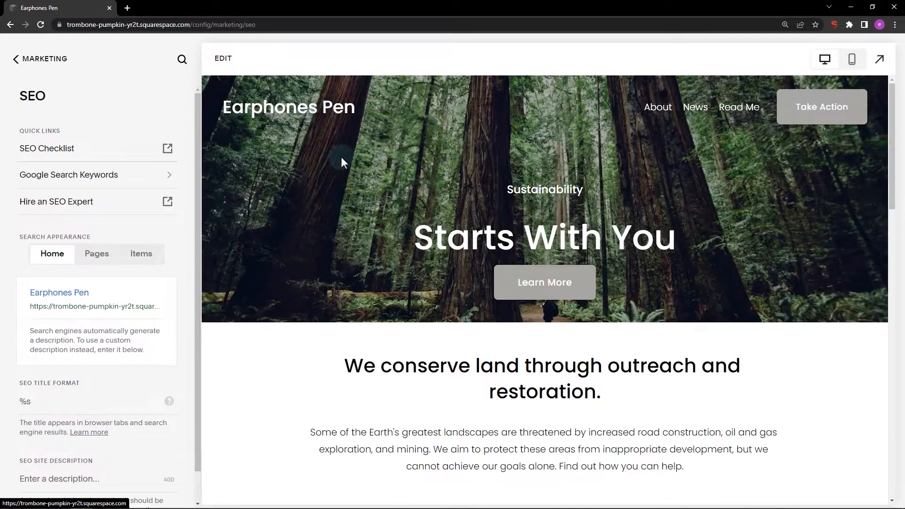
left_click_drag(417, 239, 679, 238)
right_click(666, 237)
left_click(676, 241)
left_click(562, 231)
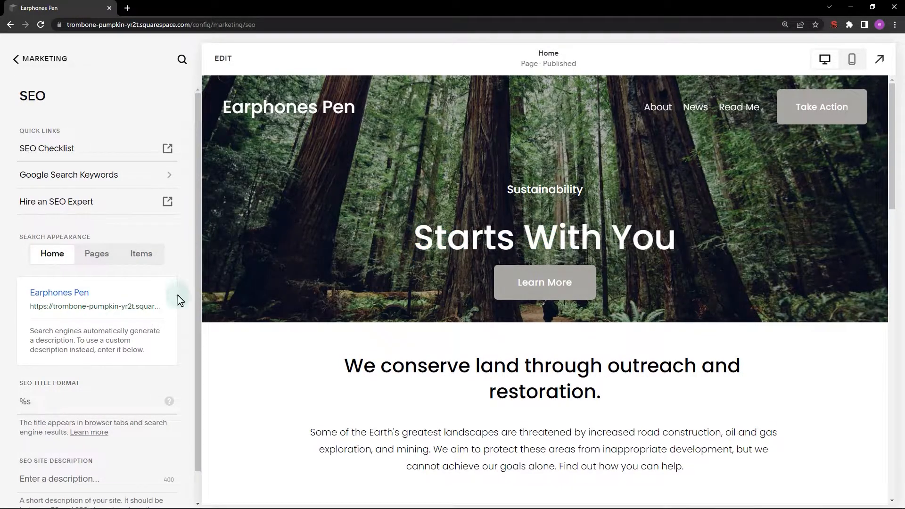
left_click(28, 403)
scroll(46, 379, "down", 1)
key("ctrl+v")
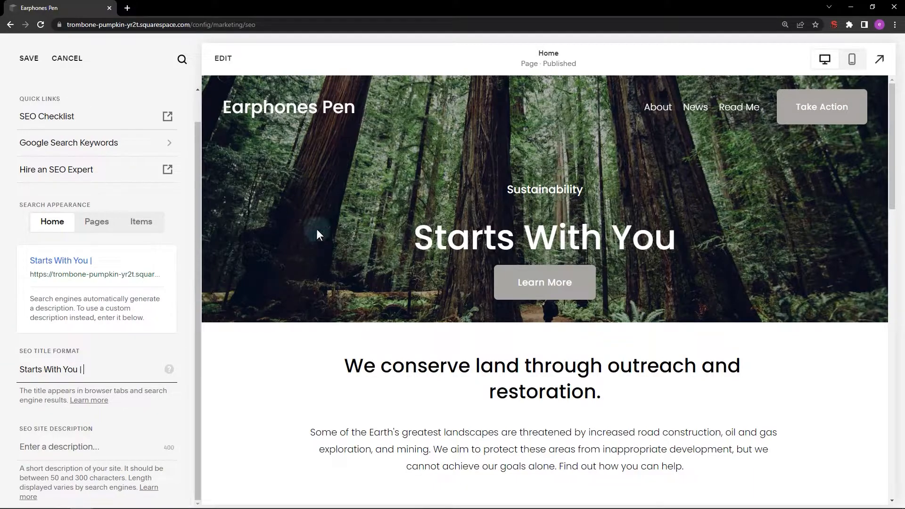
Copy the site title "Earphones Pen" from the preview and append it to the Home SEO title format
left_click_drag(397, 128, 232, 113)
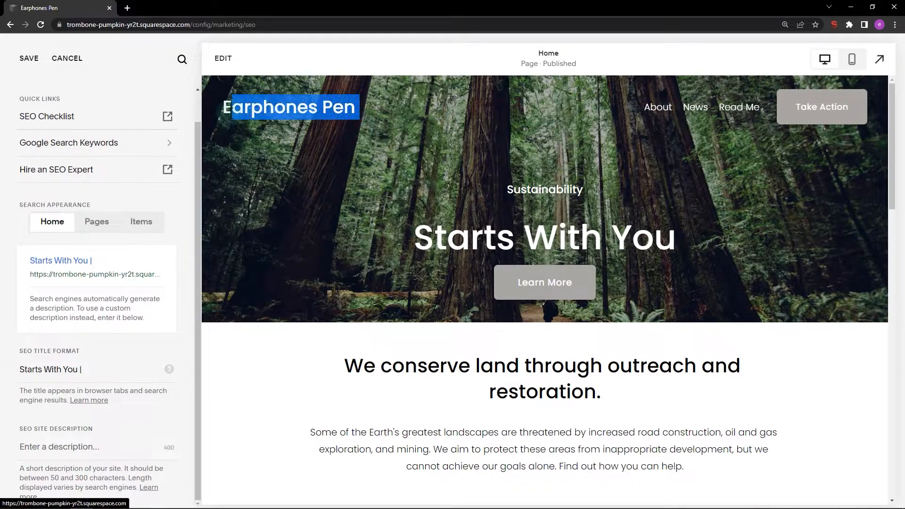
left_click(98, 370)
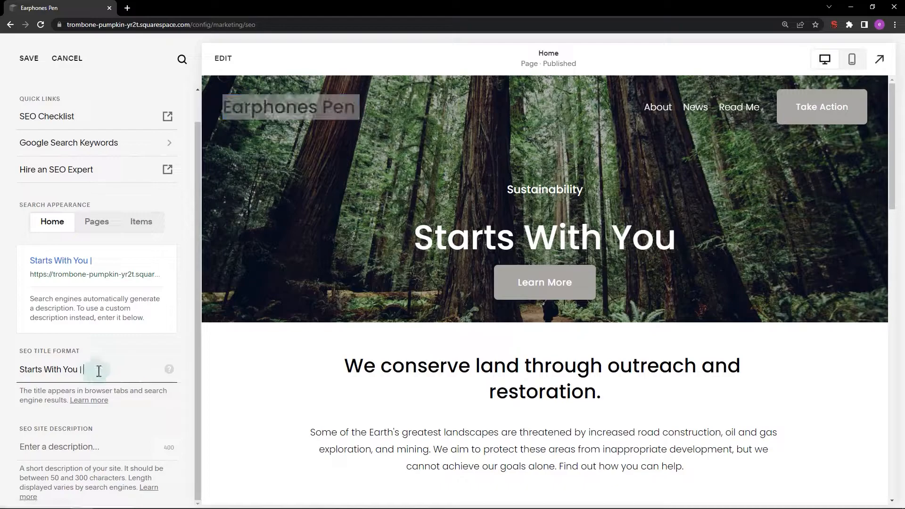
key("ctrl+v")
Copy the home page paragraph starting "Some of the Earth's greatest landscapes" into the SEO site description as plain text and save
scroll(353, 349, "down", 2)
left_click_drag(354, 327, 697, 376)
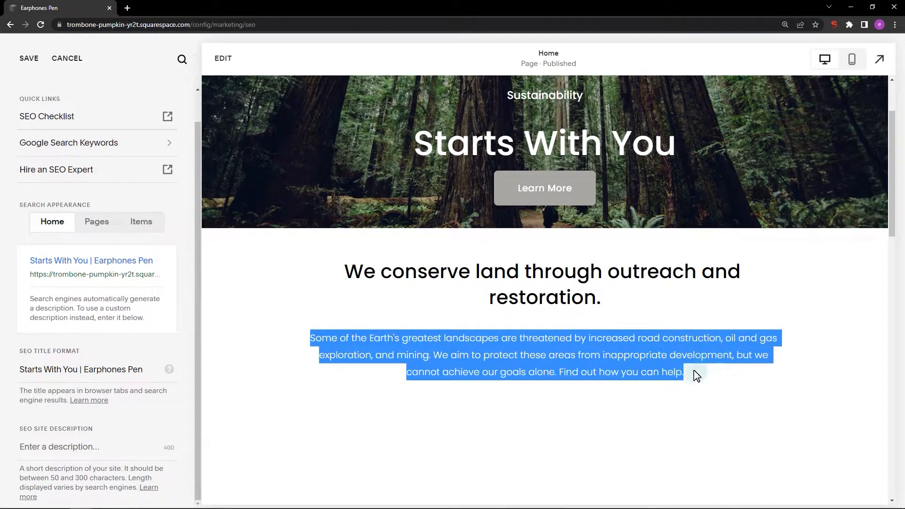
right_click(671, 354)
left_click(677, 362)
left_click(574, 356)
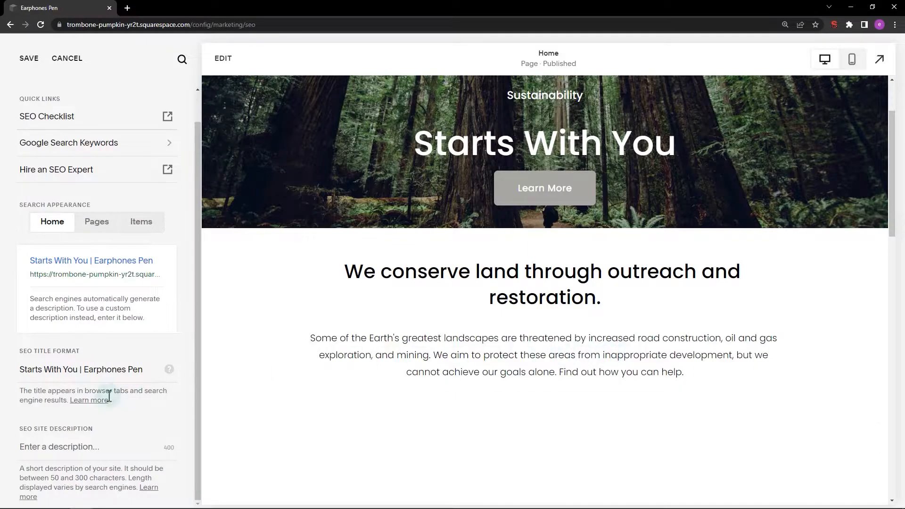
right_click(38, 449)
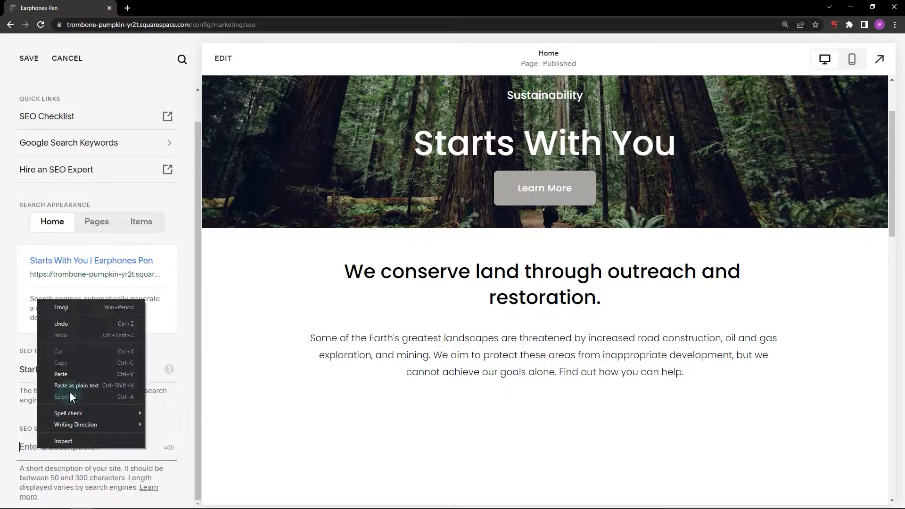
left_click(69, 391)
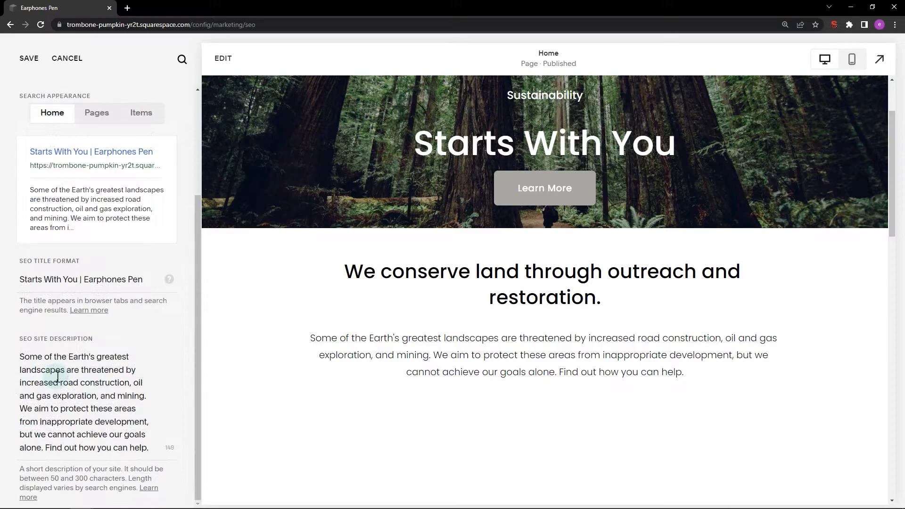
scroll(58, 377, "up", 3)
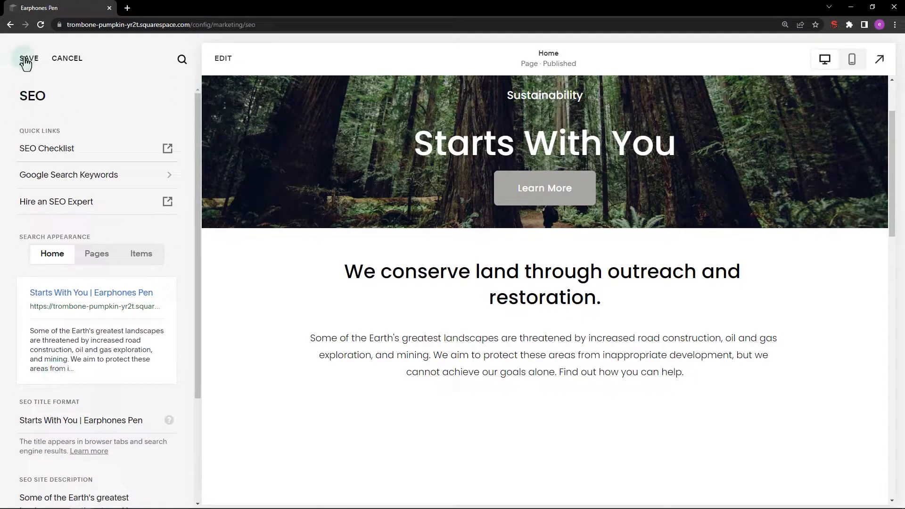
left_click(27, 60)
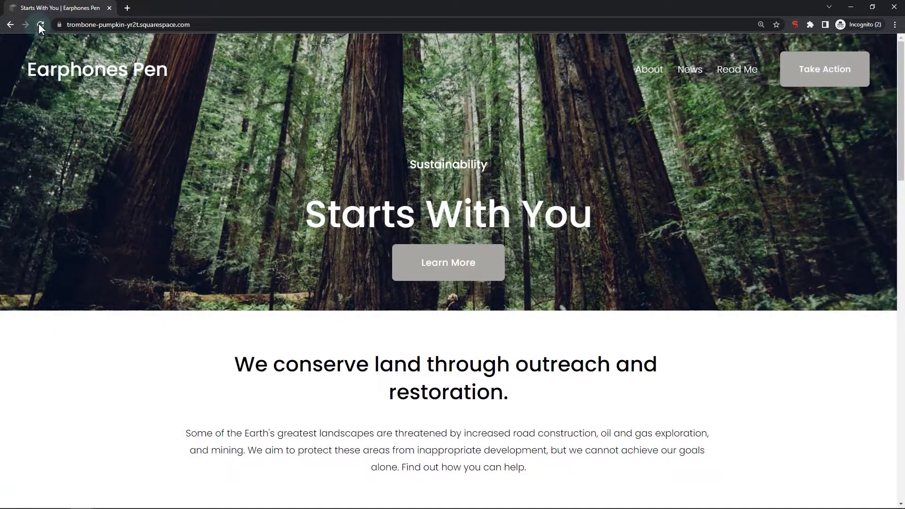
Check the live home page's title and full meta description with the SEO extension in the incognito window
left_click(795, 23)
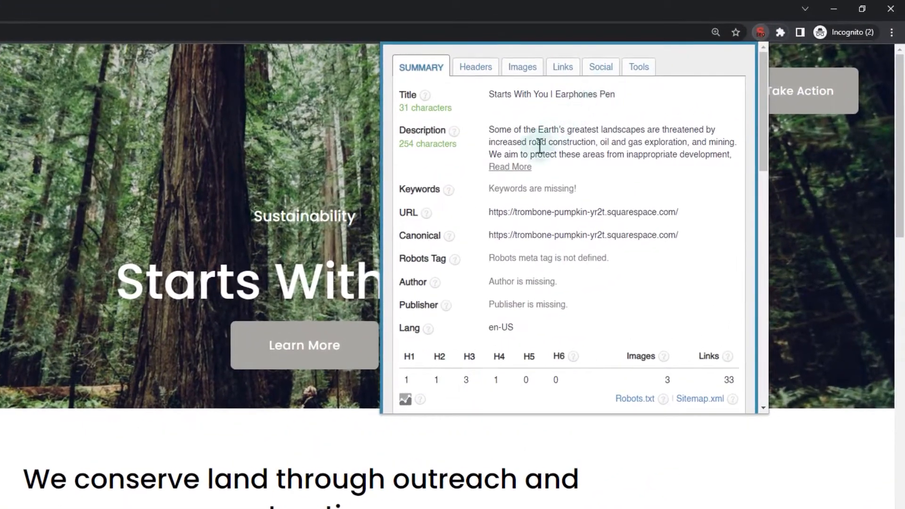
left_click(517, 163)
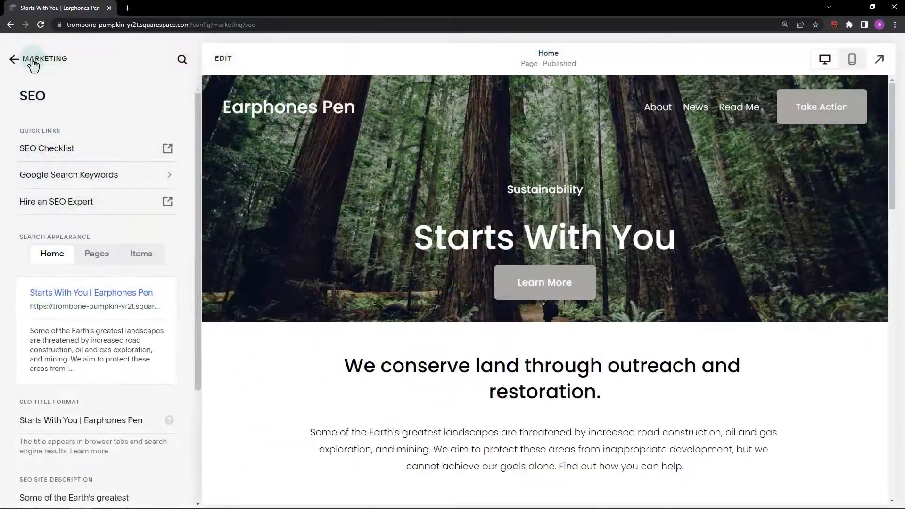
Leave the SEO settings and open the page settings of the "What We Do" page in the About folder
left_click(31, 59)
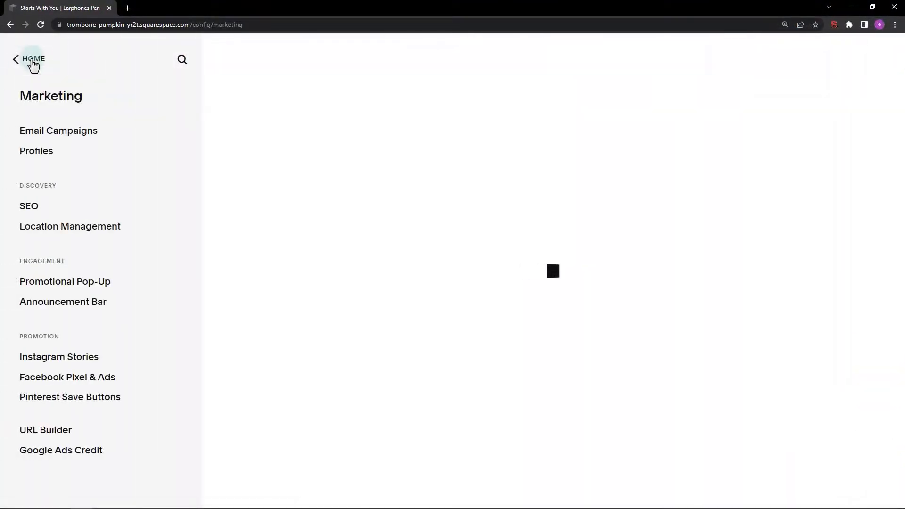
left_click(33, 61)
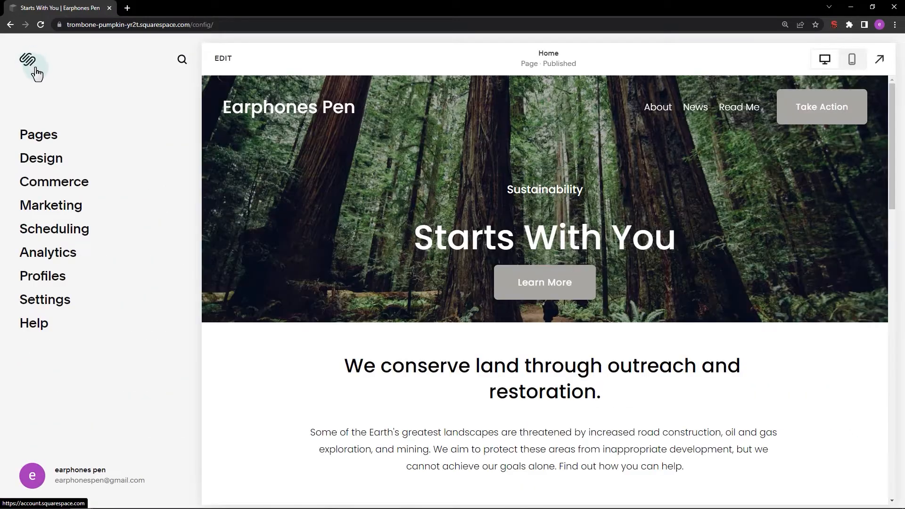
left_click(42, 135)
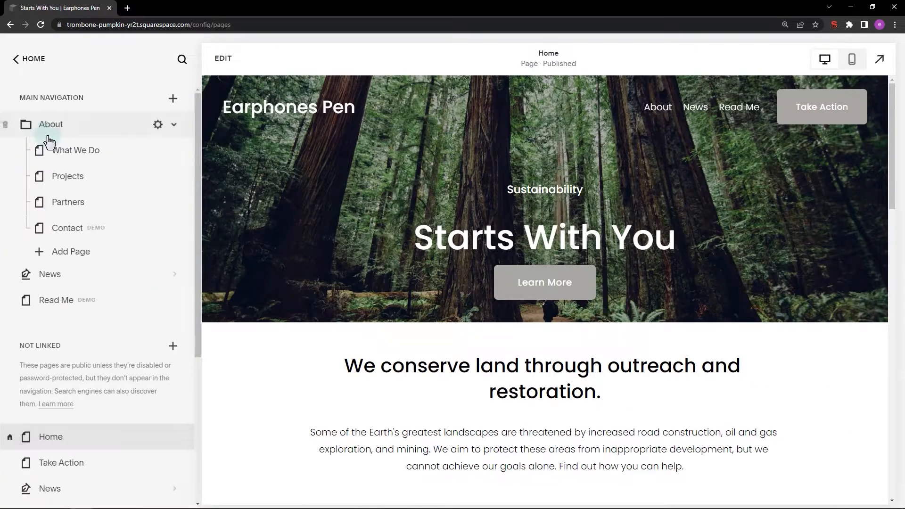
left_click(119, 154)
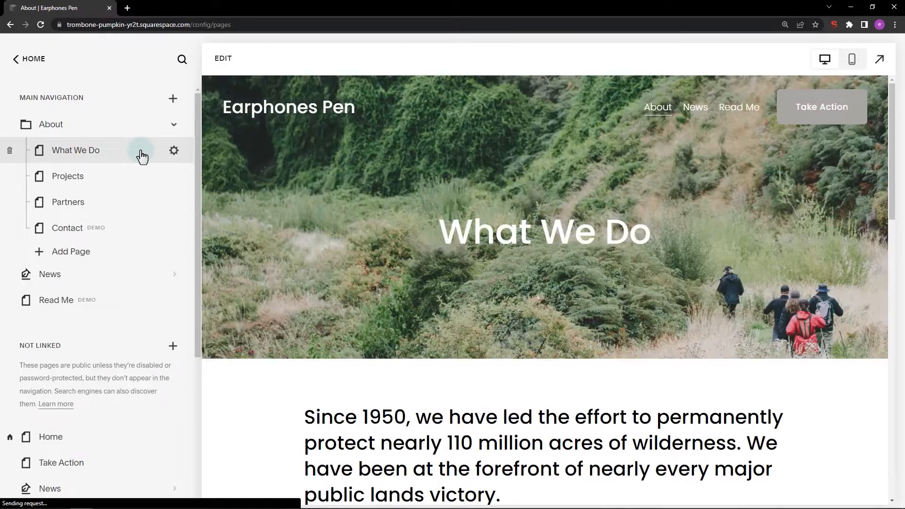
left_click(174, 151)
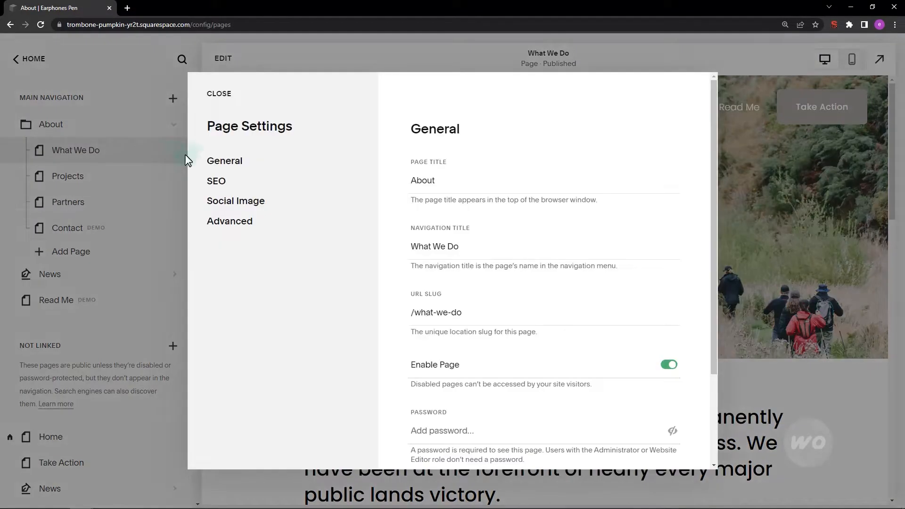
Set the SEO title of the "What We Do" page to "What We Do" and save the page settings
left_click(218, 184)
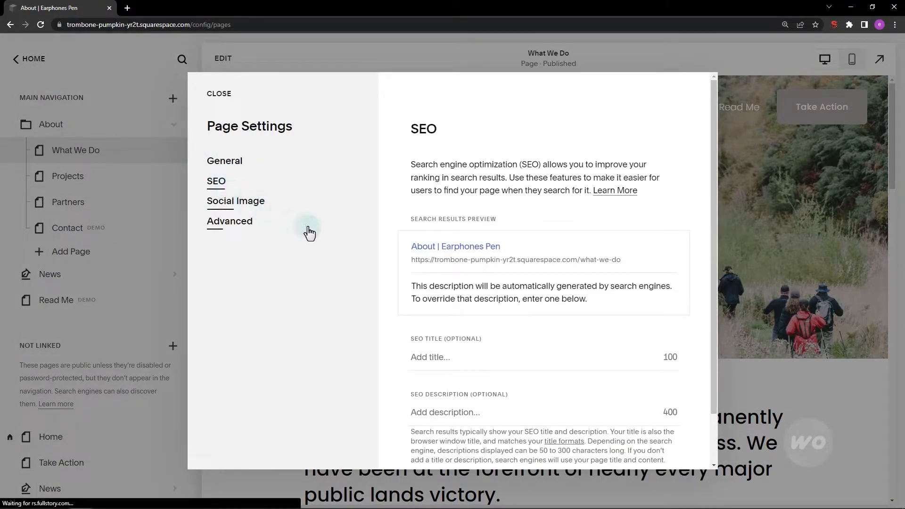
scroll(474, 281, "down", 1)
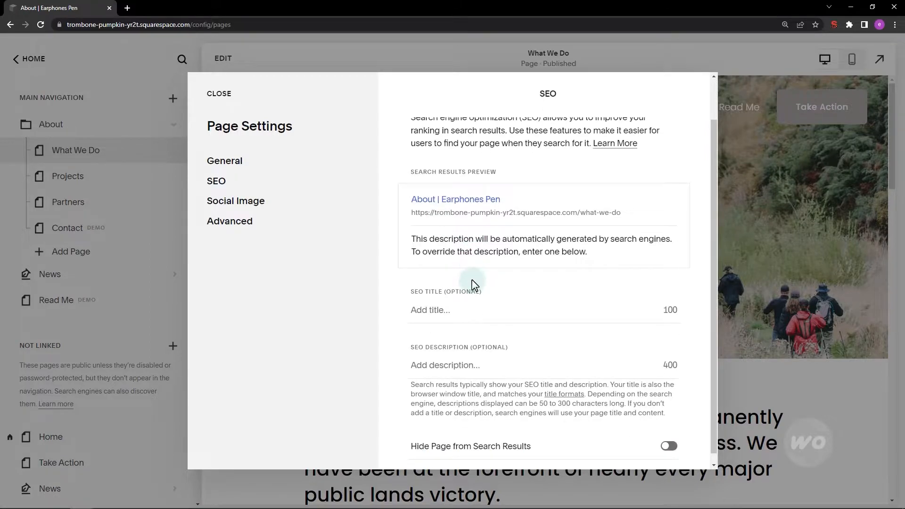
left_click(452, 309)
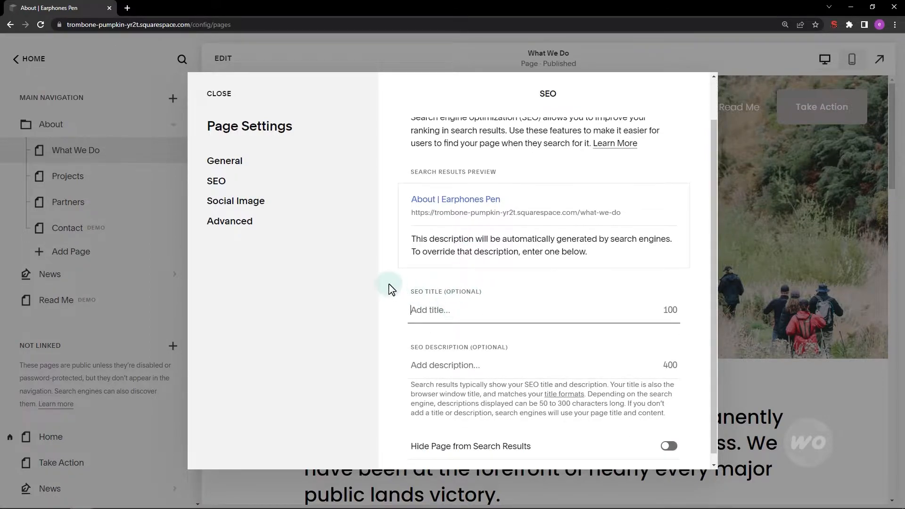
type("What We Do")
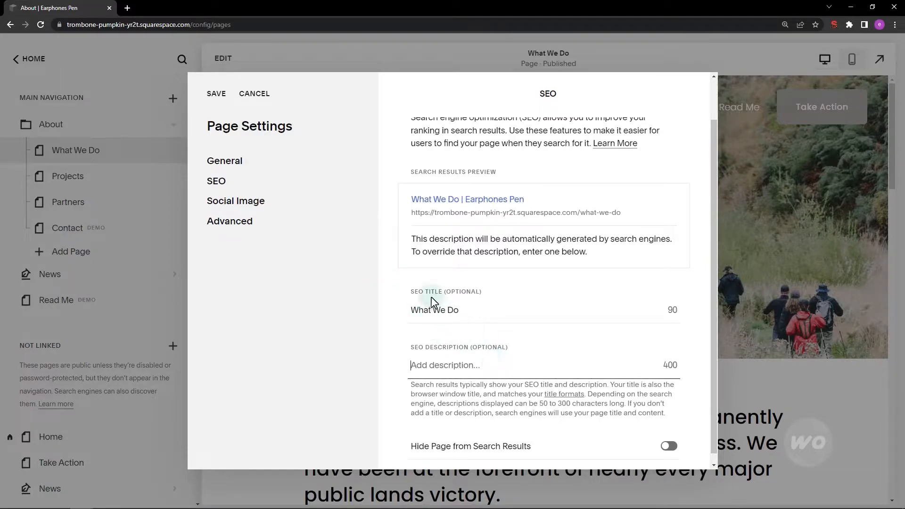
left_click(218, 96)
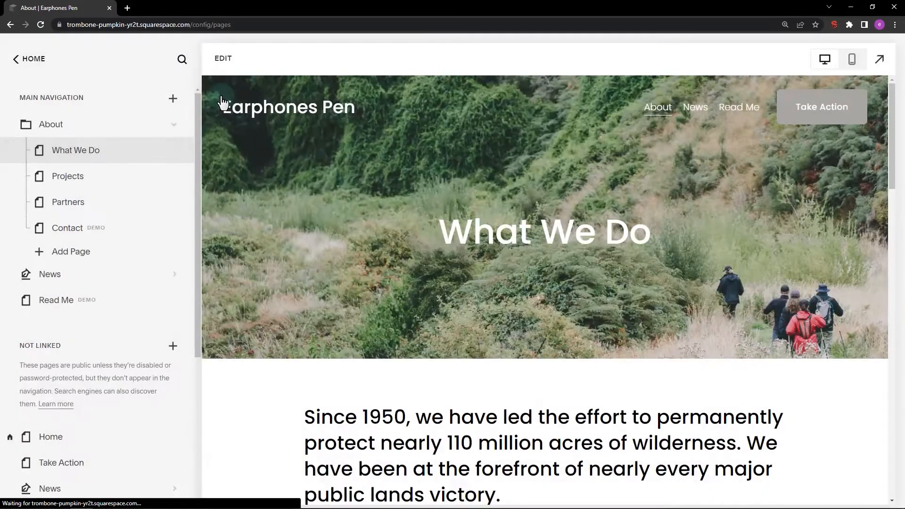
Copy the quote starting "Redford has helped accomplish over 200" from the "What We Do" page preview, without its quotation marks
scroll(328, 238, "down", 5)
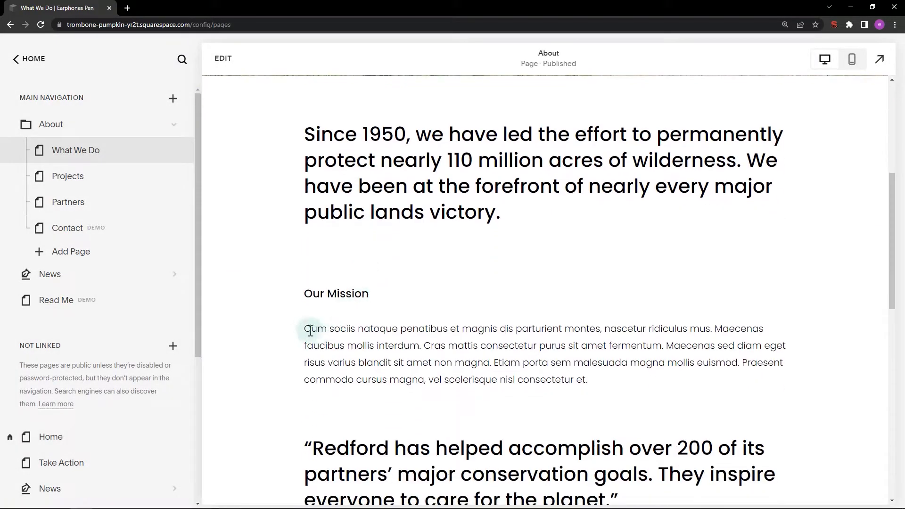
scroll(284, 324, "down", 3)
left_click_drag(312, 307, 611, 361)
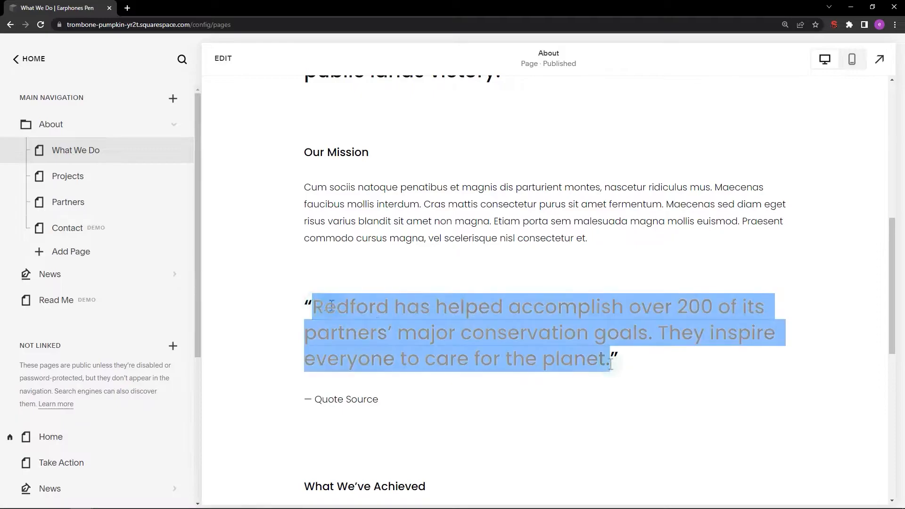
right_click(594, 339)
left_click(601, 347)
left_click(589, 321)
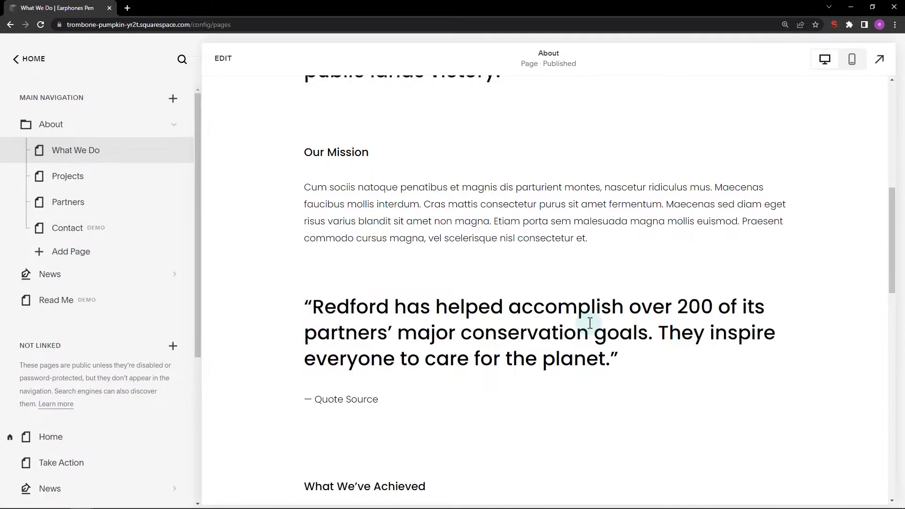
Paste the copied Redford quote as the SEO description of the "What We Do" page and save
left_click(175, 151)
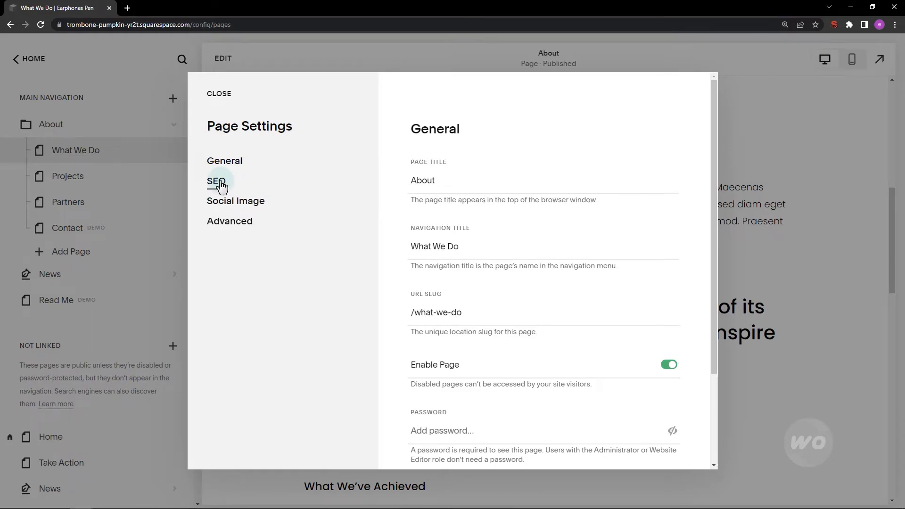
left_click(217, 182)
scroll(430, 245, "down", 2)
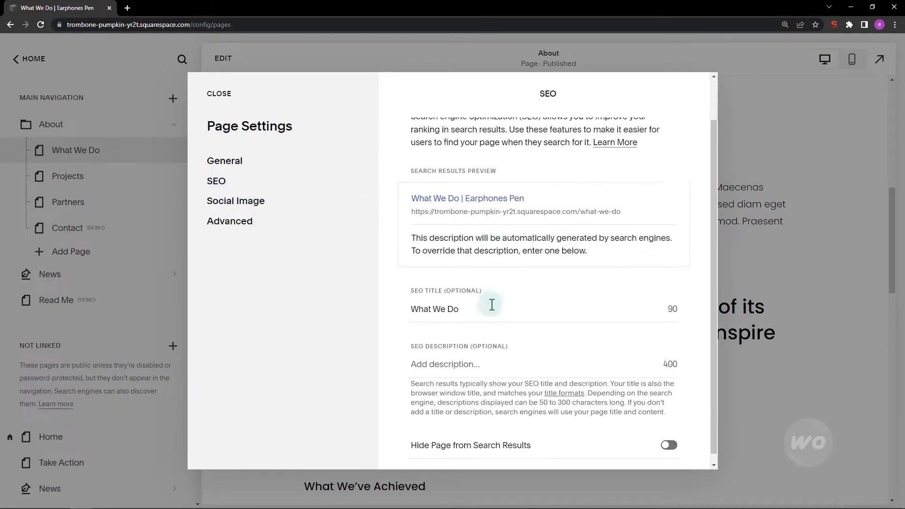
key("ctrl+v")
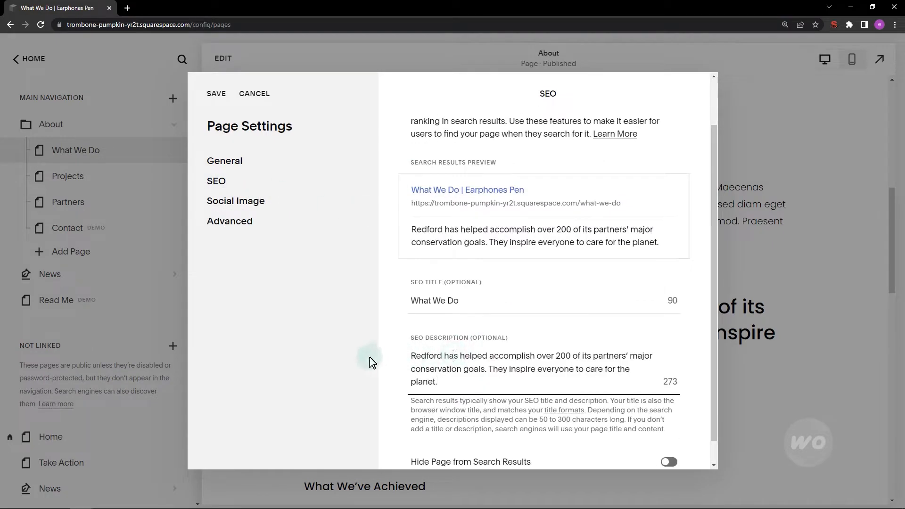
left_click(469, 316)
left_click(220, 100)
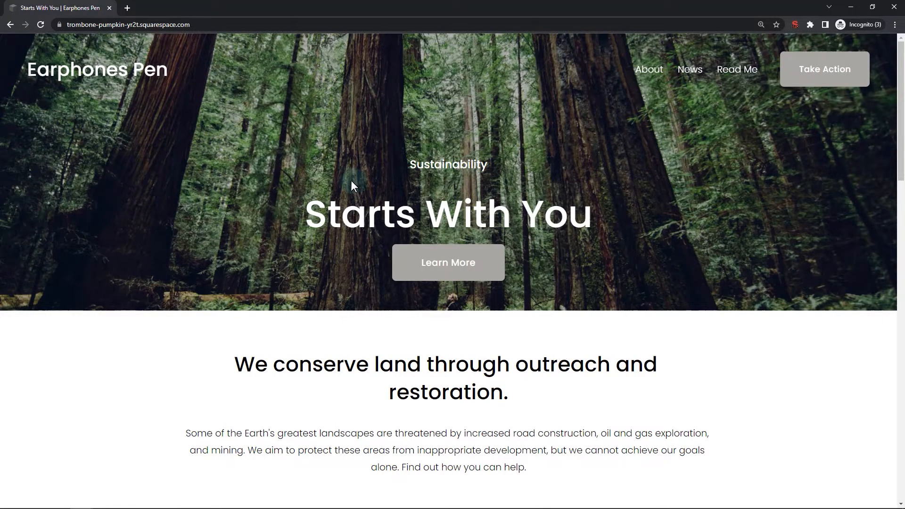
Check the live "What We Do" page's title and meta description with the SEO extension in the incognito window
mouse_move(649, 71)
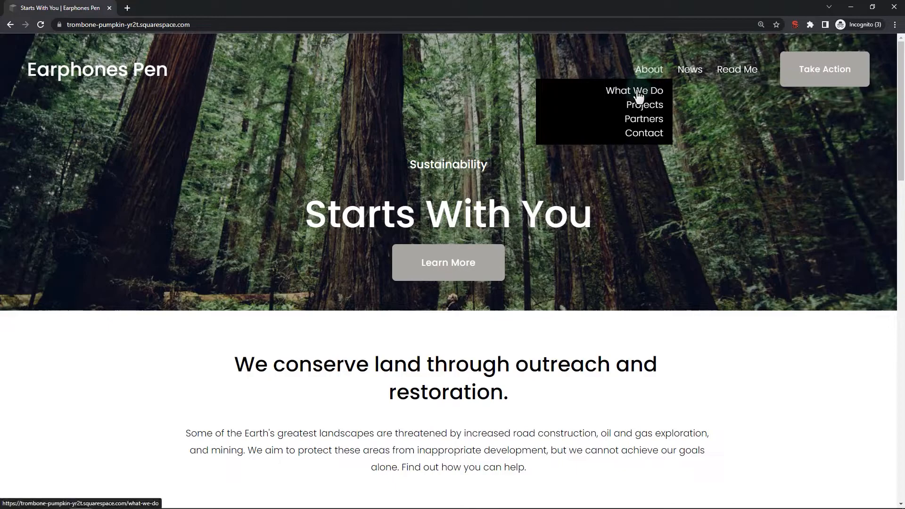
left_click(634, 89)
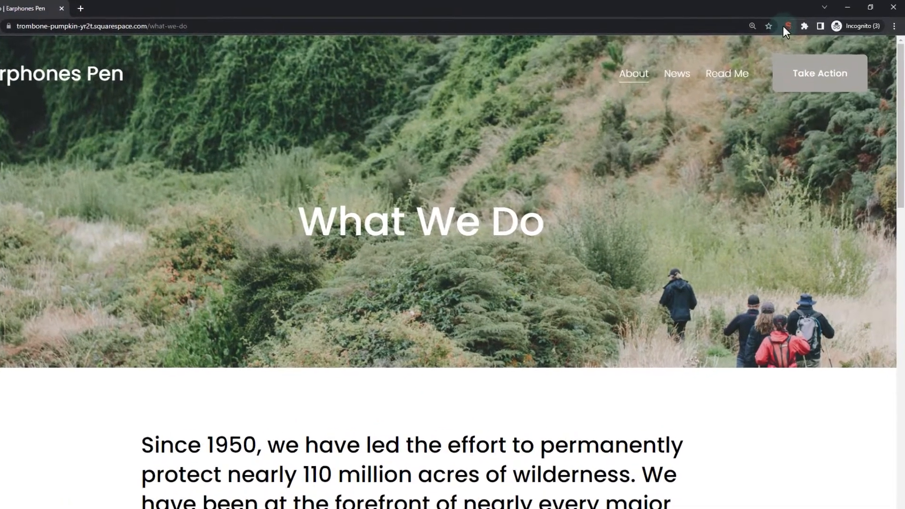
left_click(796, 25)
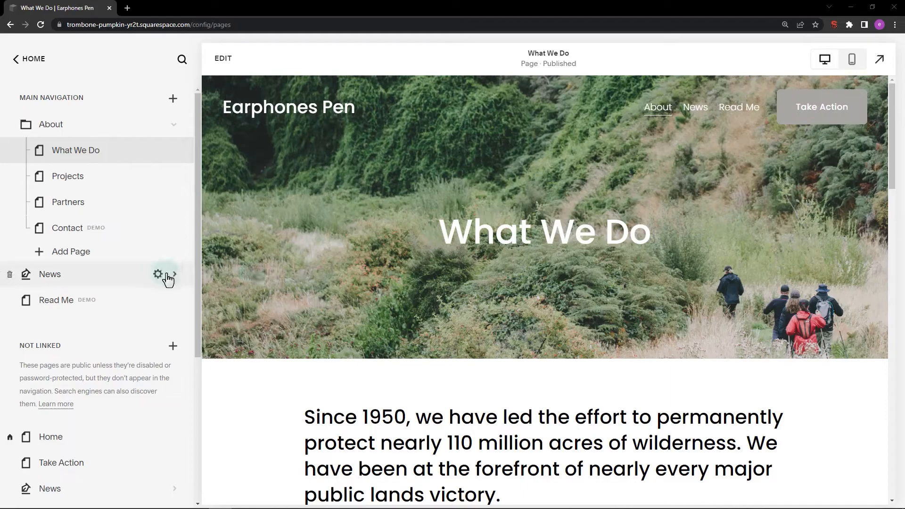
Open the SEO settings of the "Get Out There!" post in the News blog
left_click(175, 275)
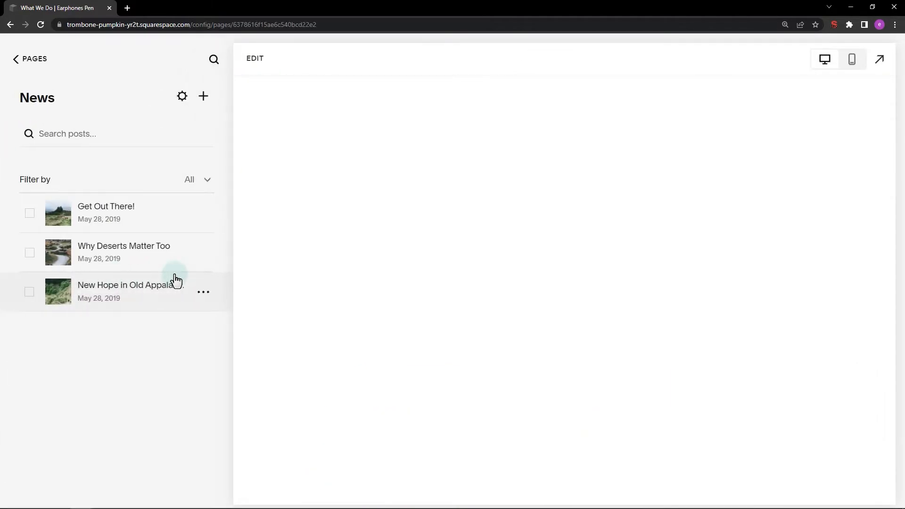
left_click(137, 217)
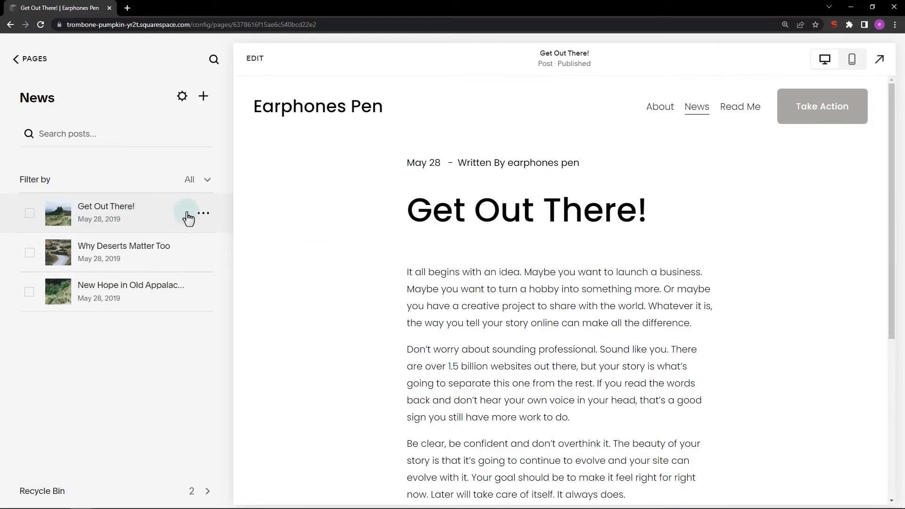
left_click(203, 214)
left_click(201, 239)
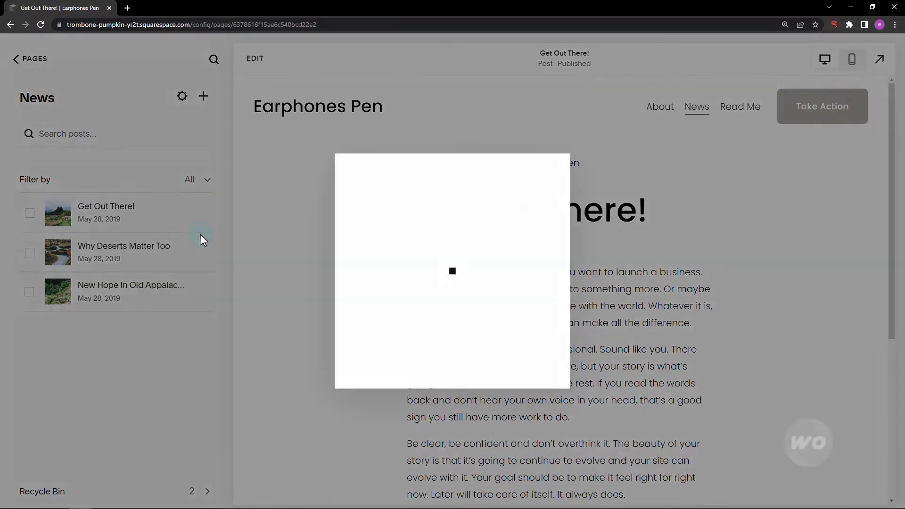
left_click(215, 202)
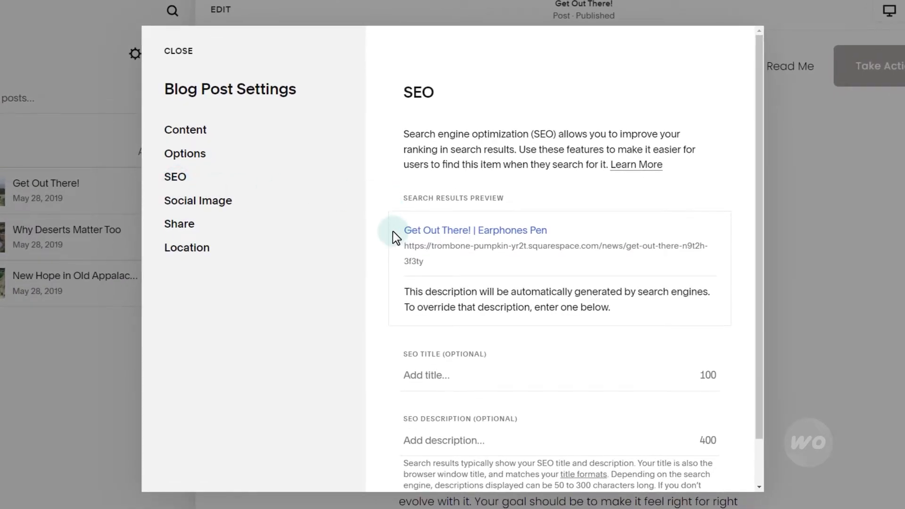
Paste the post paragraph starting "Don't worry about sounding professional" as the SEO description of "Get Out There!" and save
scroll(393, 232, "down", 1)
left_click(458, 390)
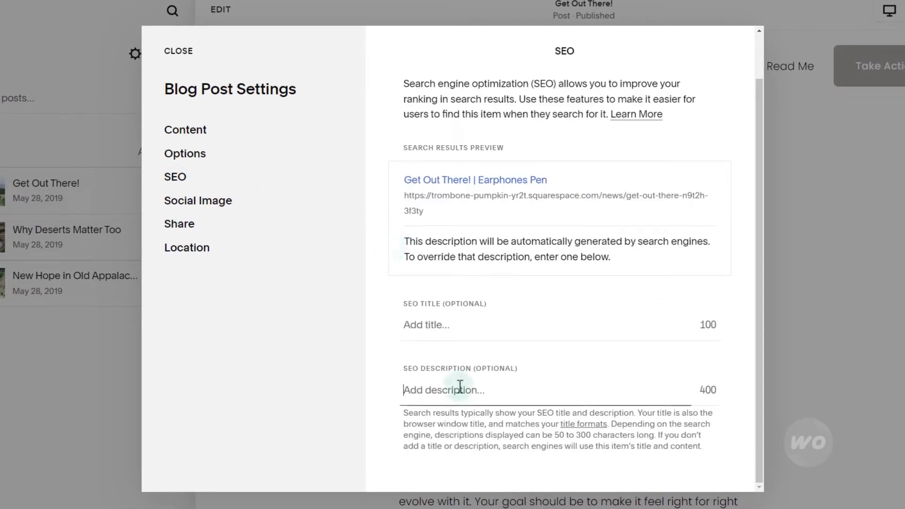
key("ctrl+v")
scroll(475, 366, "down", 2)
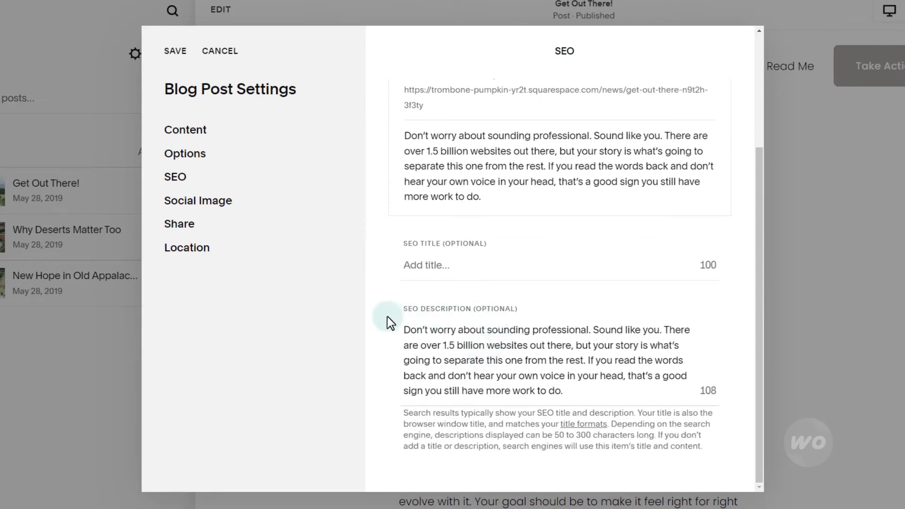
left_click(177, 55)
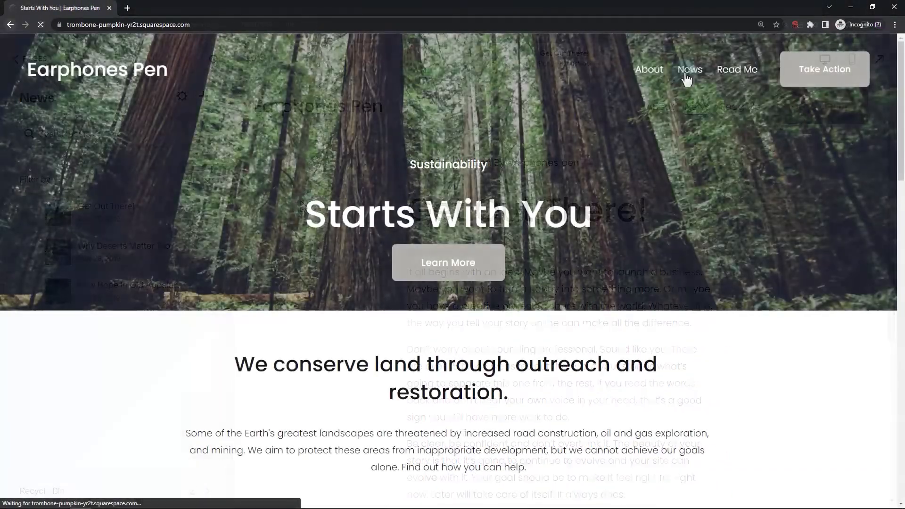
Open the News page of the live site in the incognito window
left_click(689, 76)
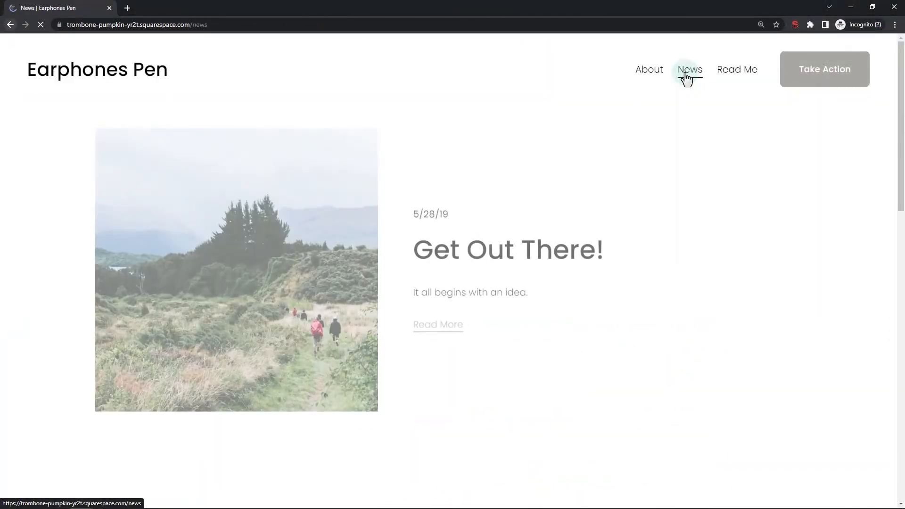